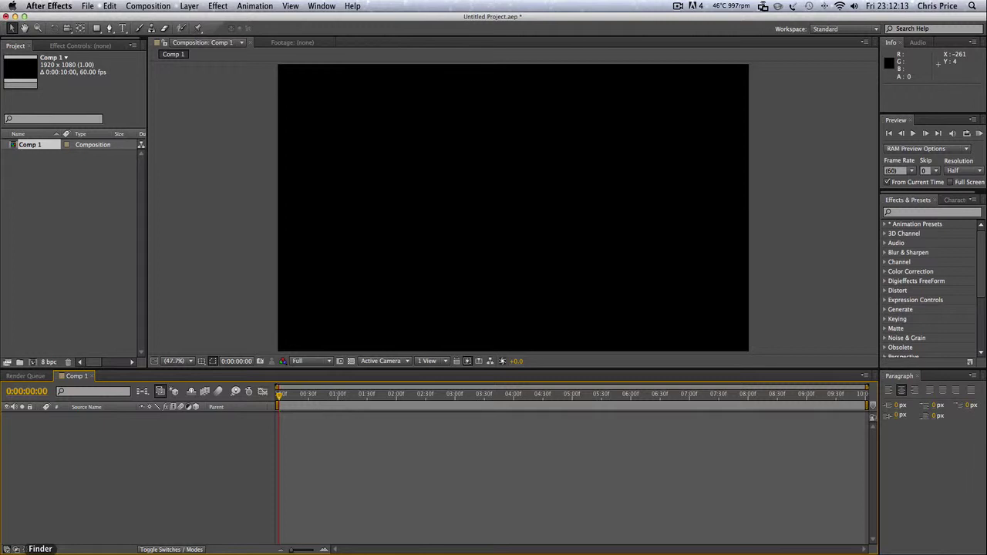
Search Finder for 'riot gear' and try importing the Riot Gear folder, dismissing the failed import
click(33, 539)
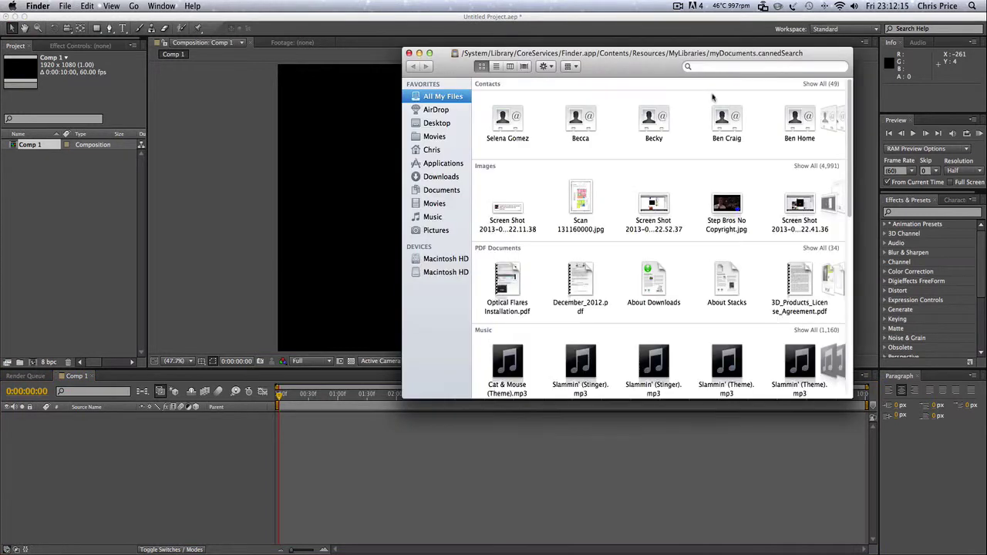
click(725, 67)
text(riot gear)
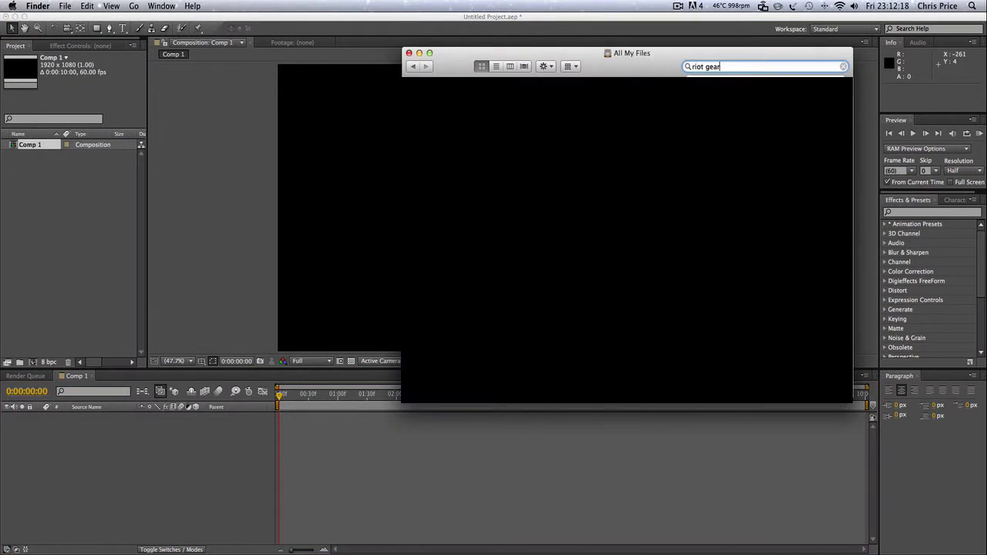
key(Return)
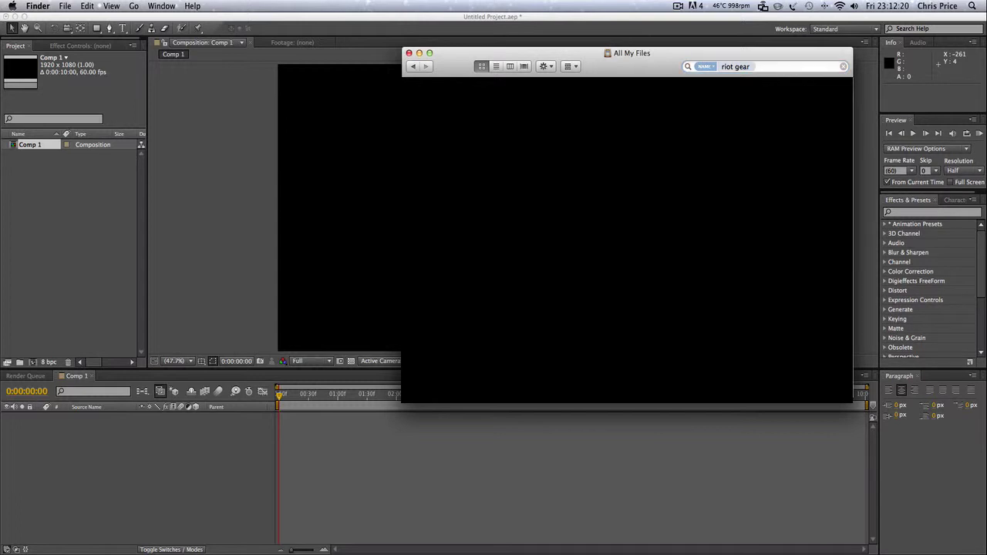
drag(511, 131, 48, 245)
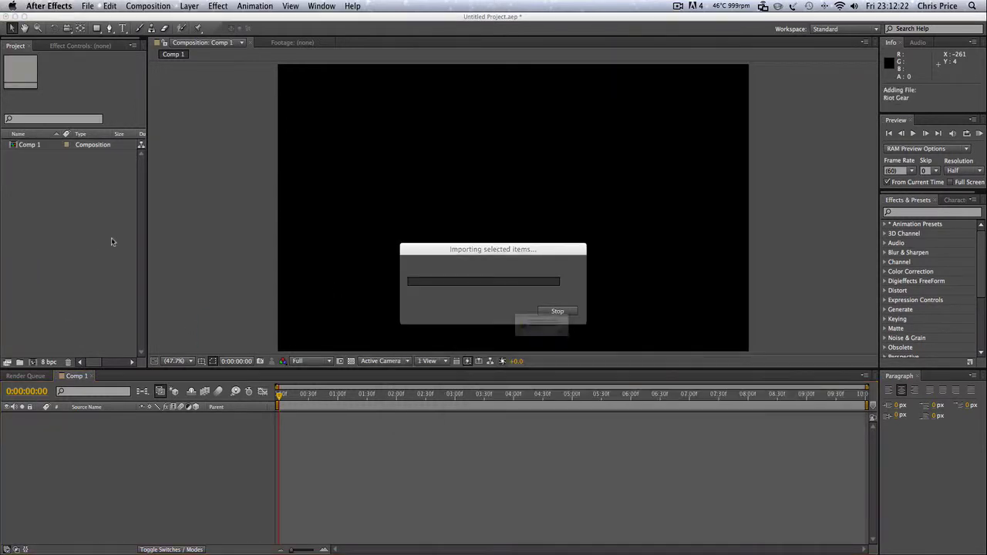
click(618, 353)
Navigate to Riot Gear > Grungy Textures > Grayscale in Finder
click(35, 539)
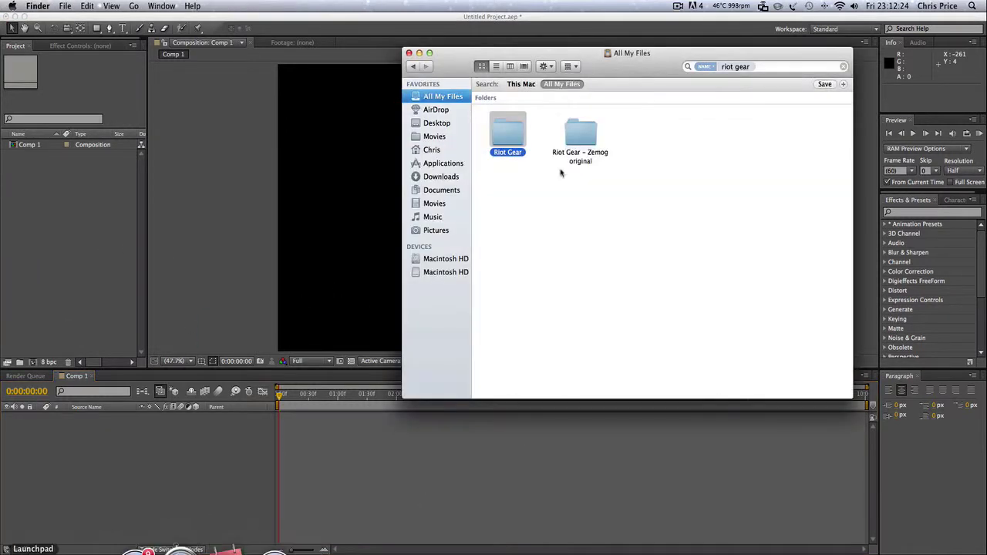
double_click(518, 131)
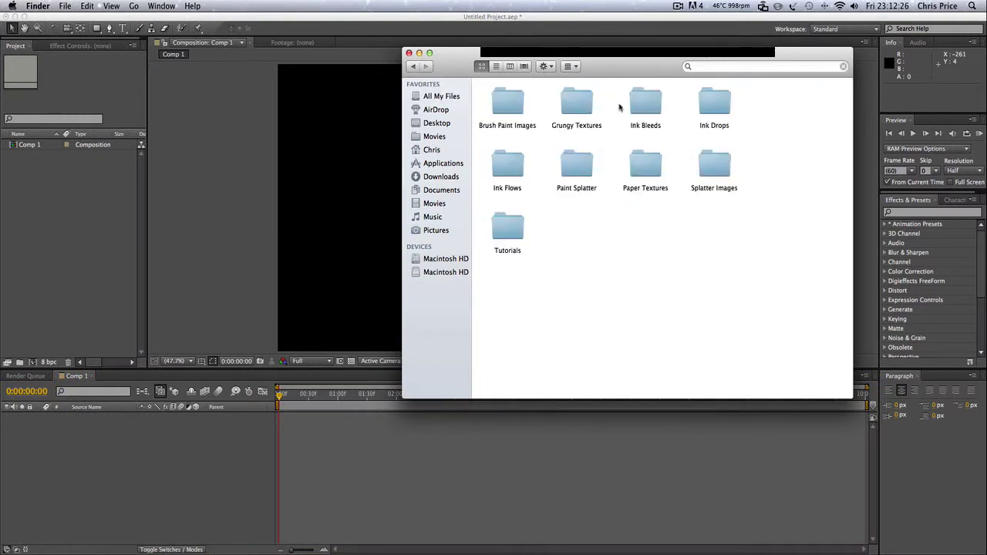
double_click(576, 107)
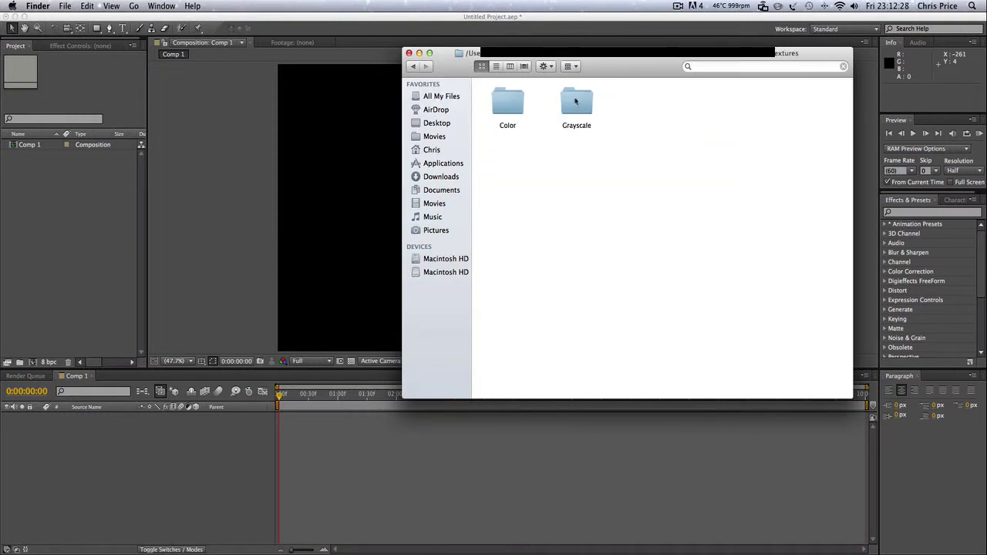
double_click(578, 112)
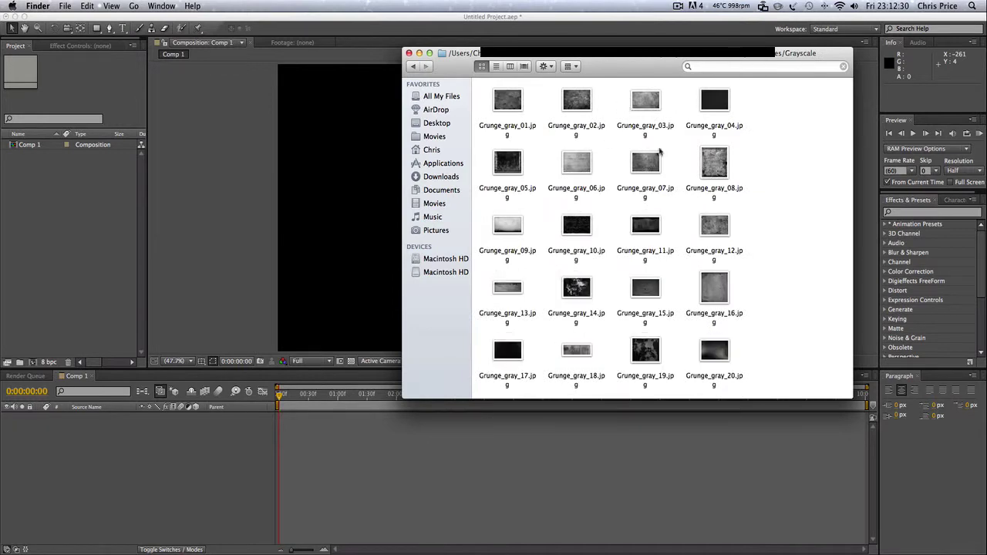
Import Grunge_gray_04.jpg and Grunge_gray_09.jpg into the Project panel
click(715, 105)
drag(710, 99, 119, 216)
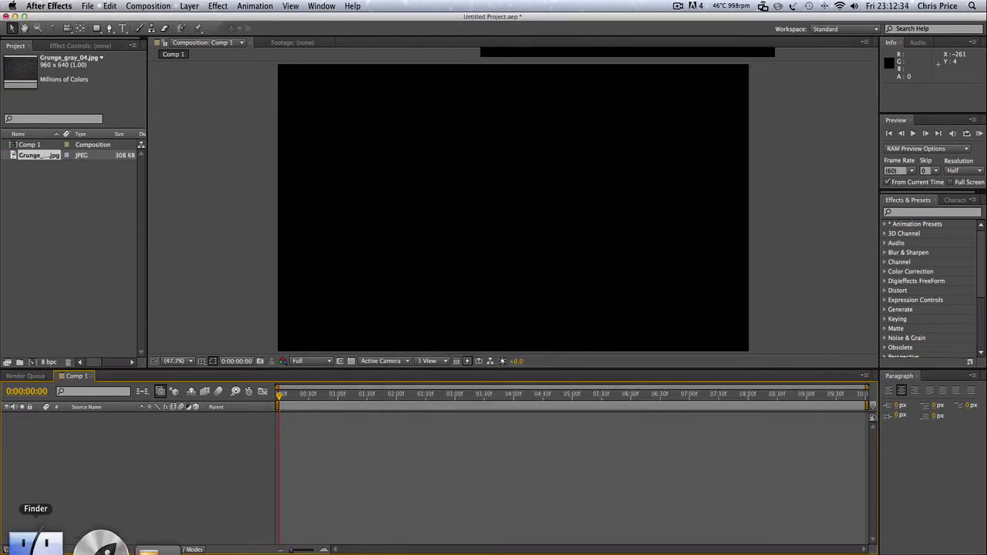
click(81, 539)
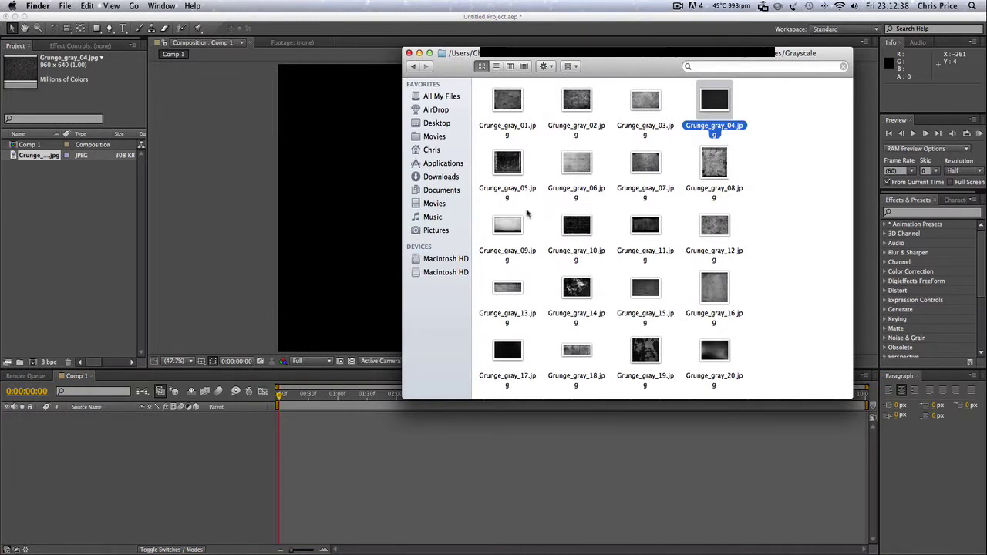
click(509, 225)
drag(507, 225, 77, 244)
Add Grunge_gray_09.jpg to Comp 1 as a 3D layer and start renaming it
click(36, 166)
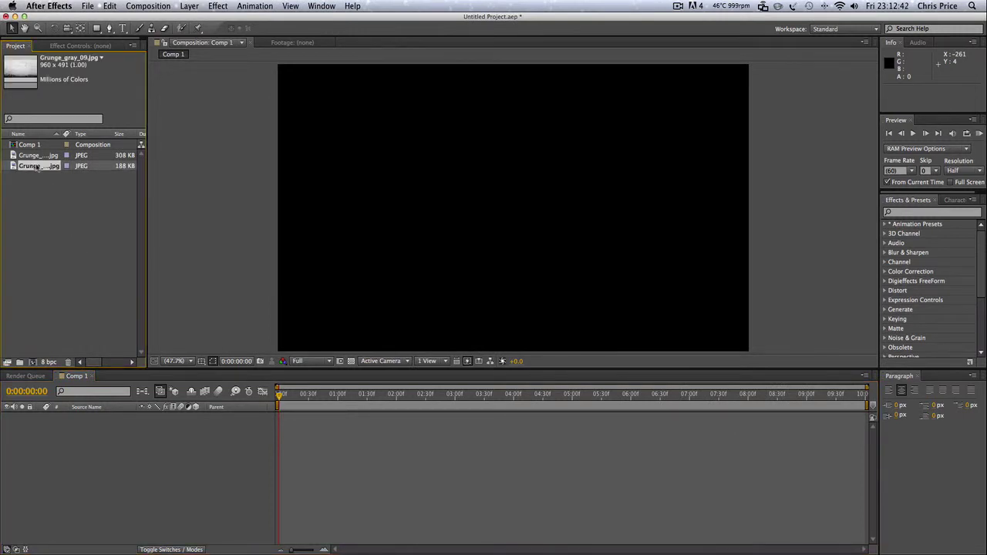
drag(28, 167, 205, 428)
click(194, 417)
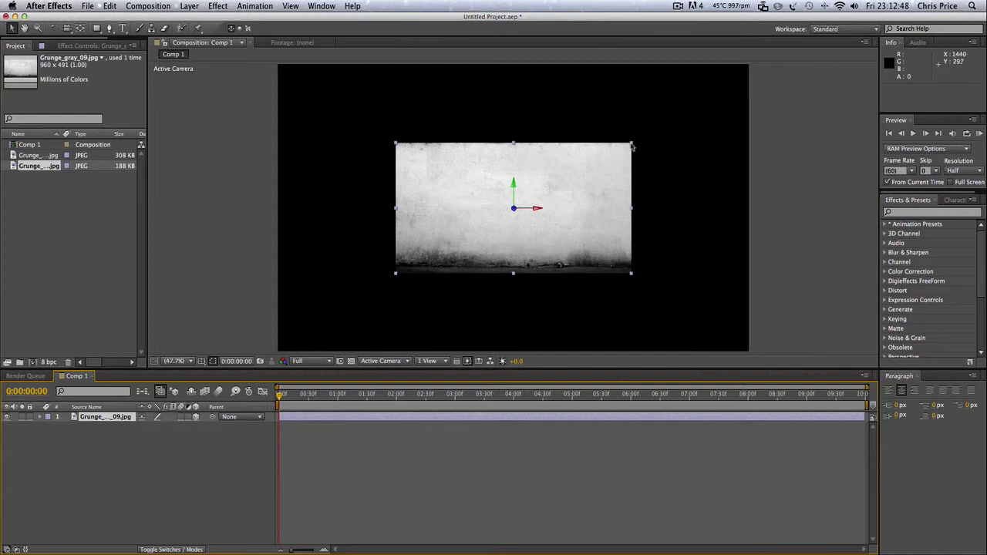
key(Return)
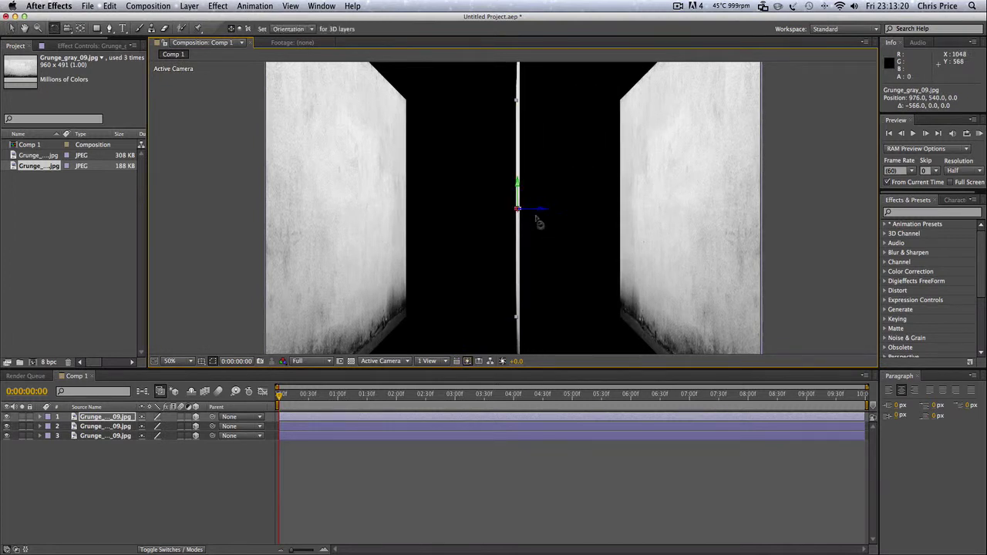
Rotate the middle panel 90° in Y to face the camera and push it back to Z 1040
drag(517, 185, 489, 183)
key(super+z)
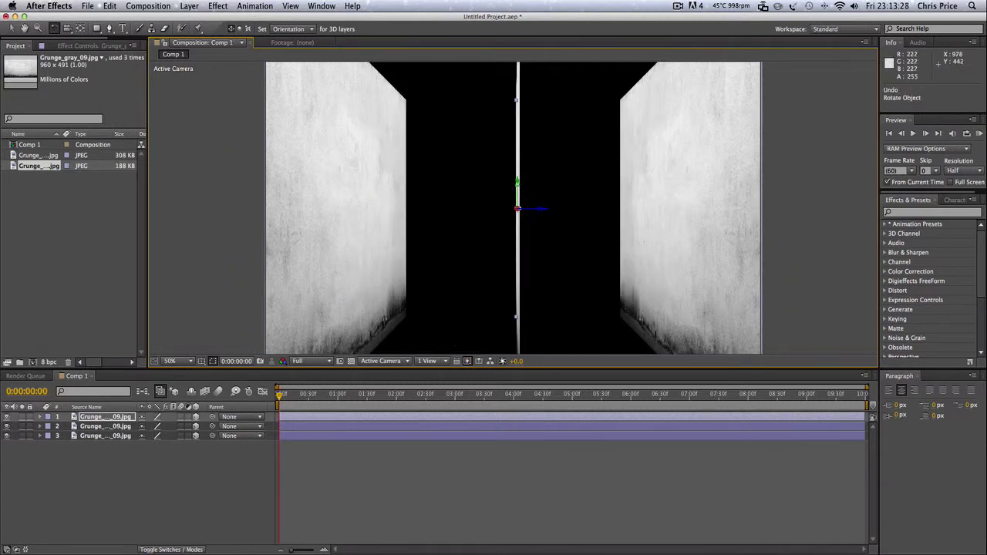
drag(532, 185, 502, 185)
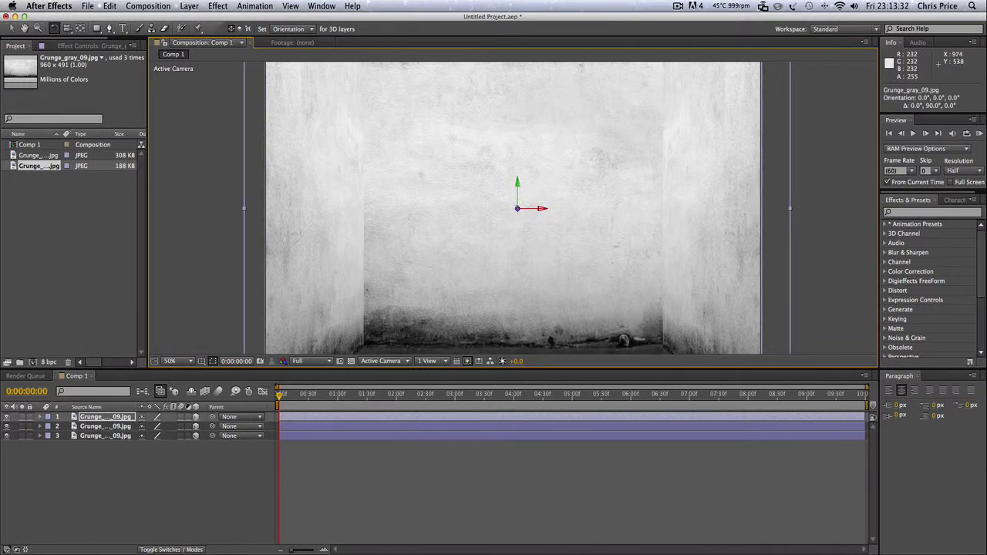
key(v)
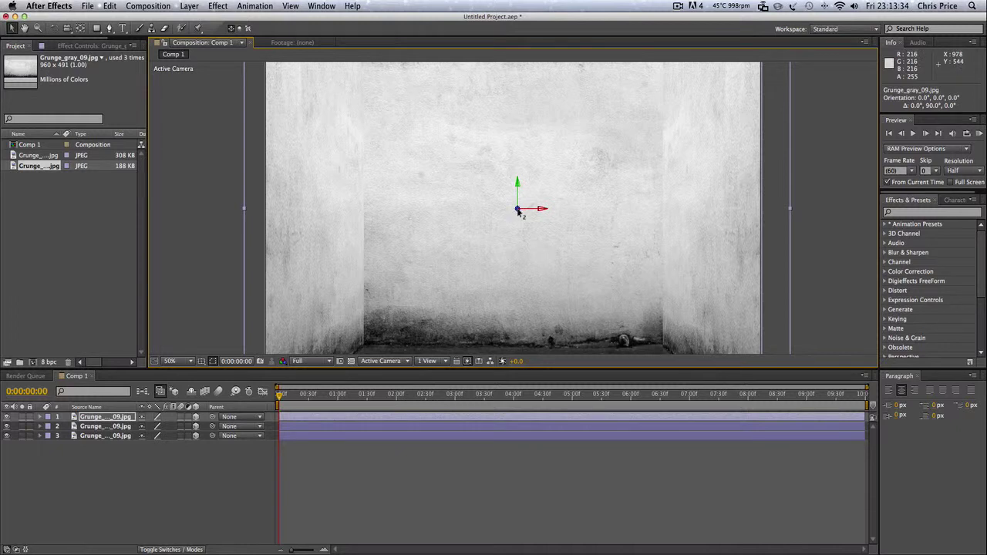
drag(518, 212, 386, 357)
click(477, 337)
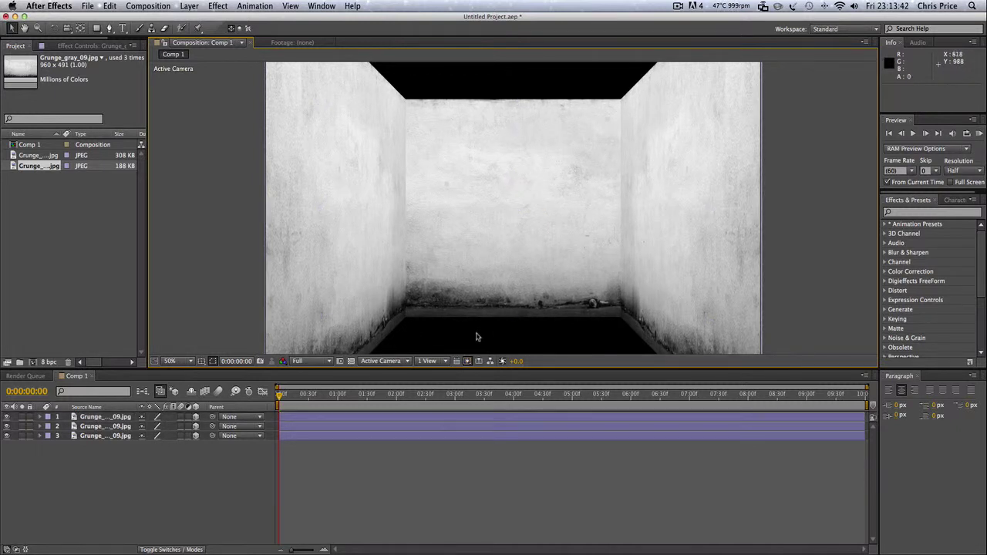
Duplicate the back wall, lay the copy flat 90° on X, and raise it to ceiling height
click(115, 436)
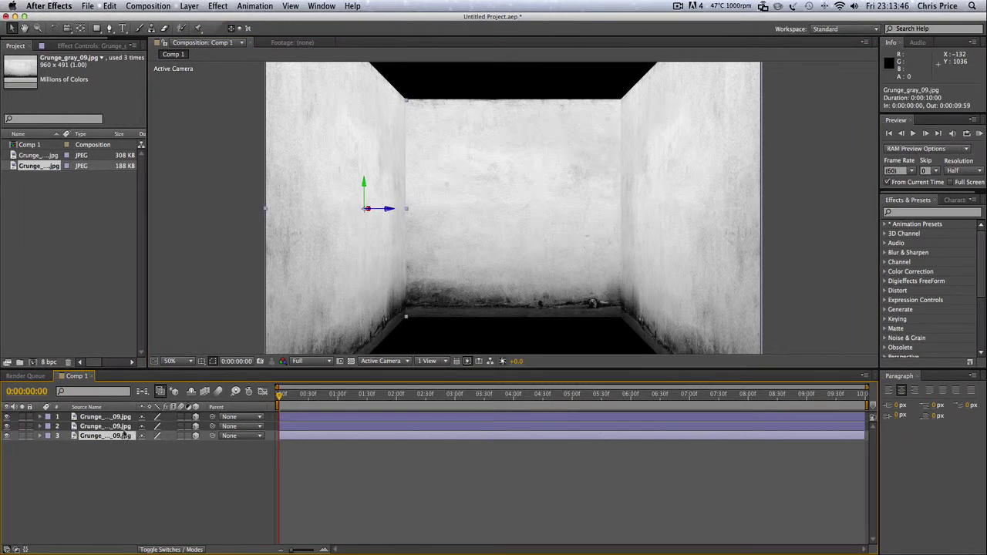
click(526, 160)
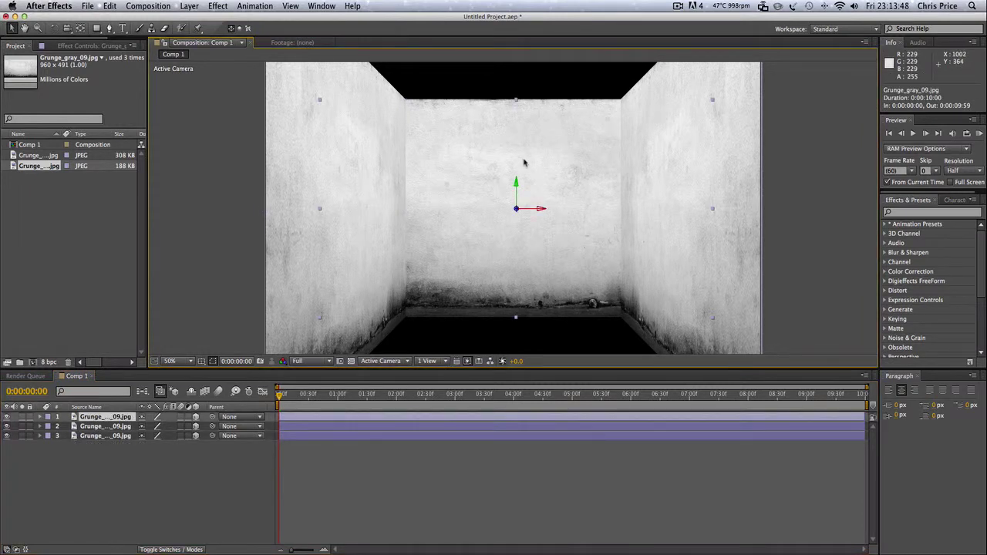
key(super+d)
key(w)
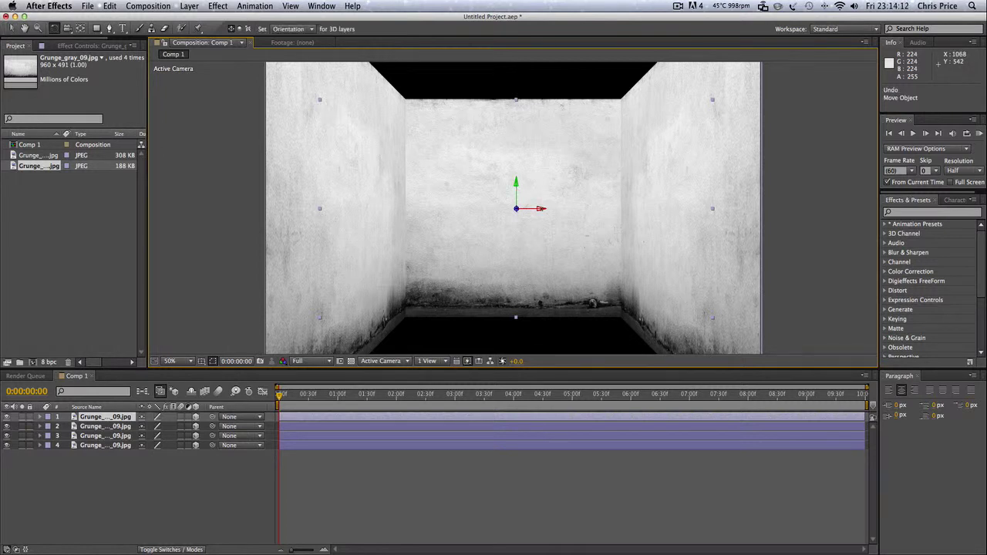
drag(517, 183, 541, 231)
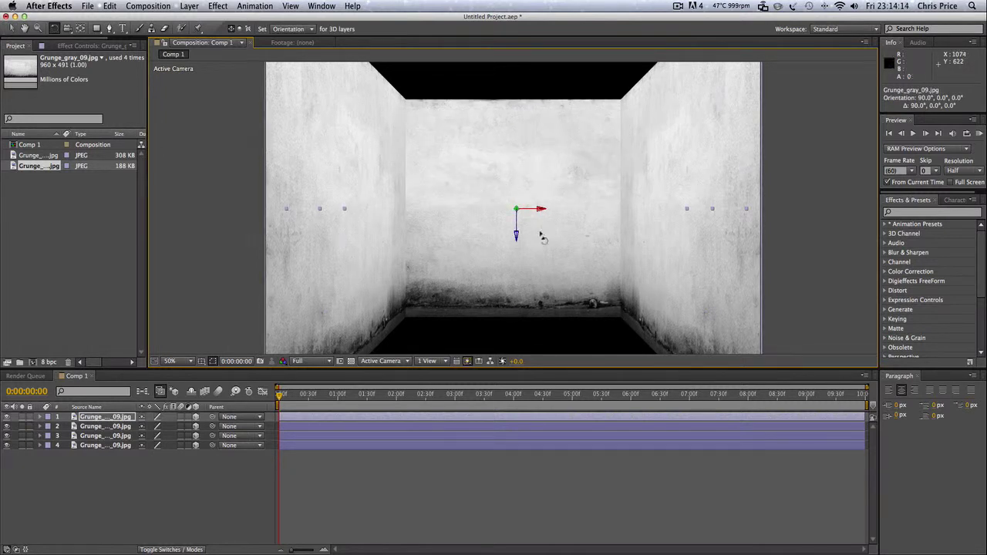
key(v)
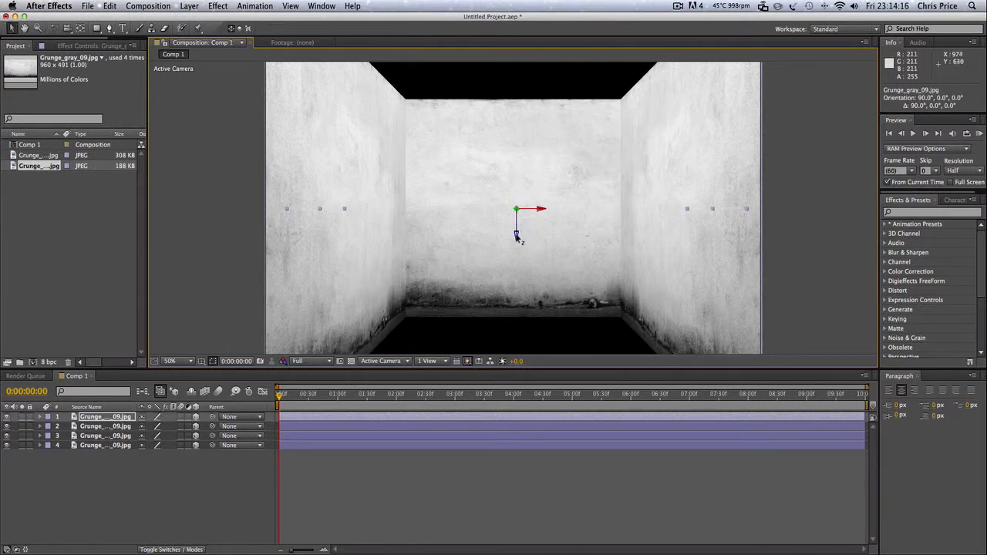
drag(510, 211, 493, 64)
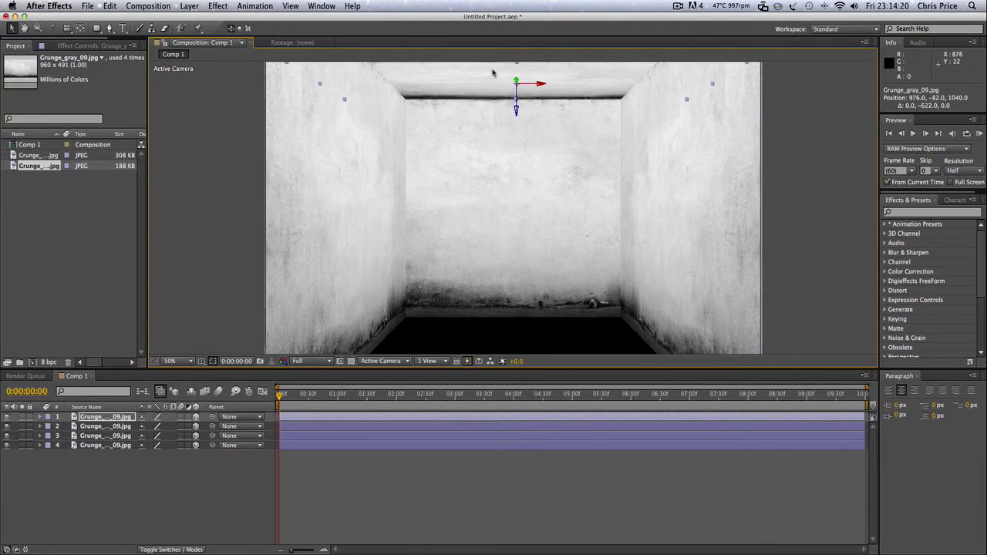
Fit the room in view, stretch the ceiling to cover the top, then set magnification to 50%
key(/)
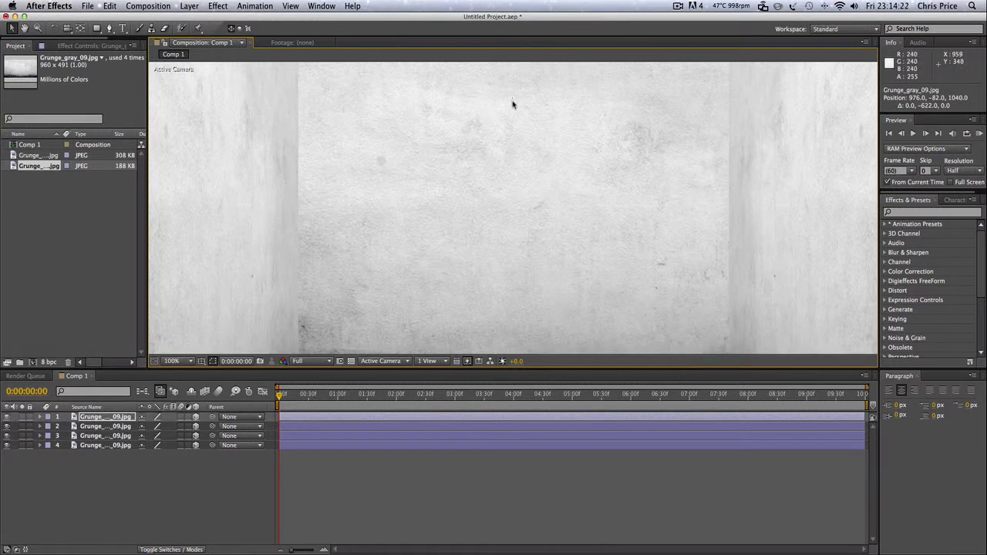
key(period)
key(period)
click(174, 360)
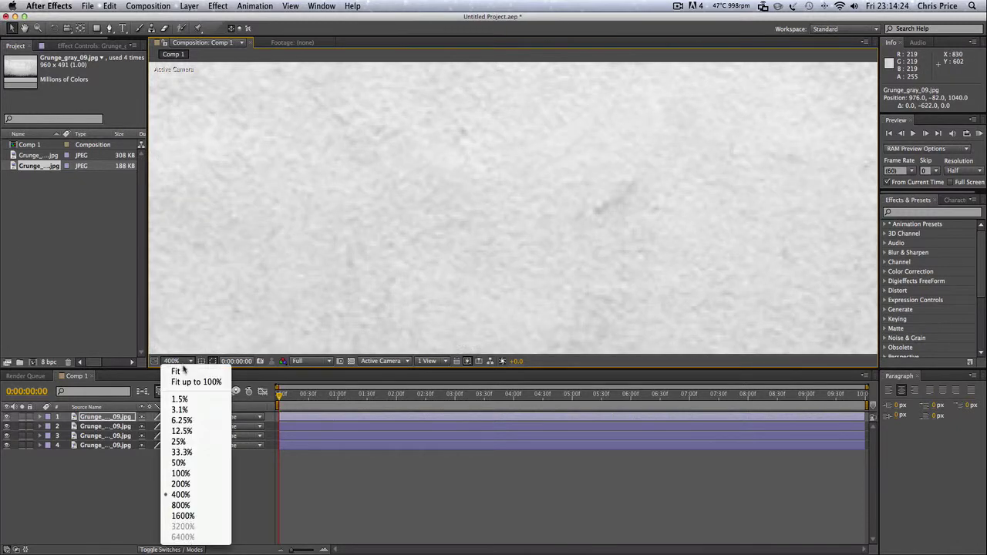
click(197, 378)
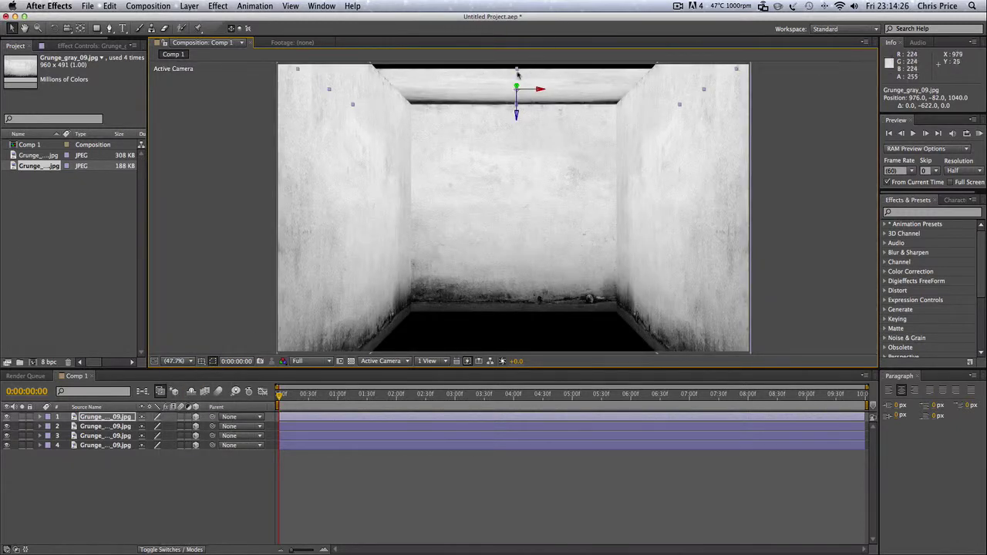
drag(526, 98, 528, 107)
click(811, 119)
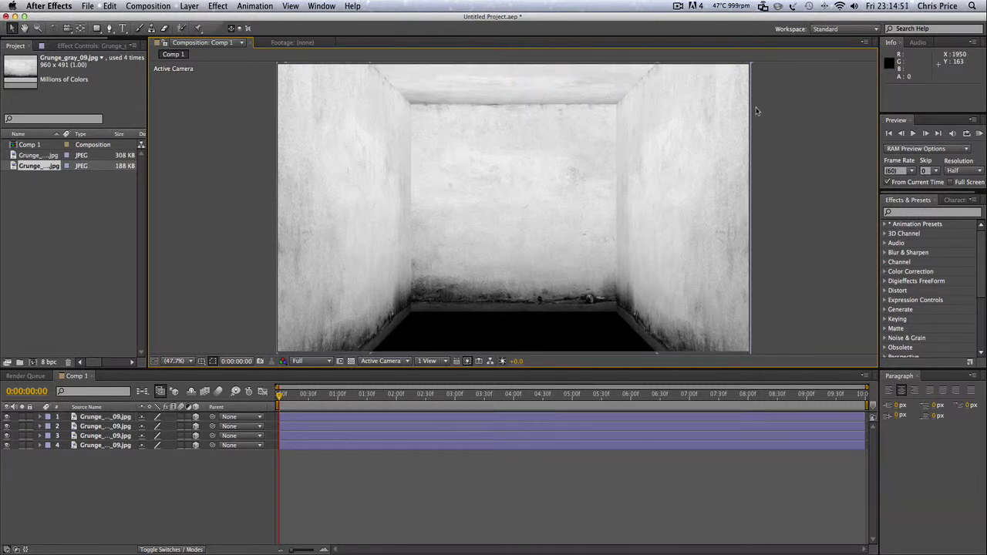
key(period)
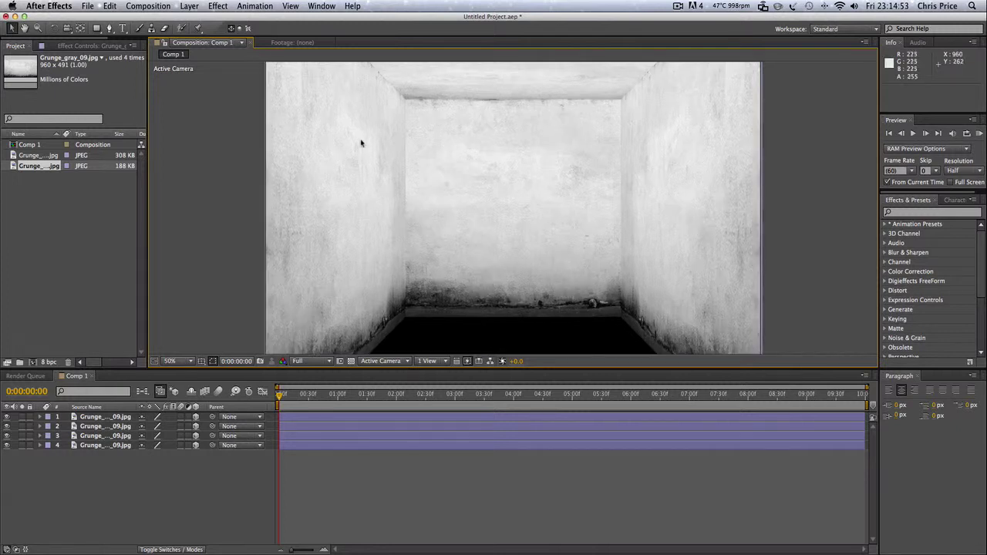
Add Grunge_gray_04.jpg as a 3D layer and tilt it flat 90° on X
click(38, 155)
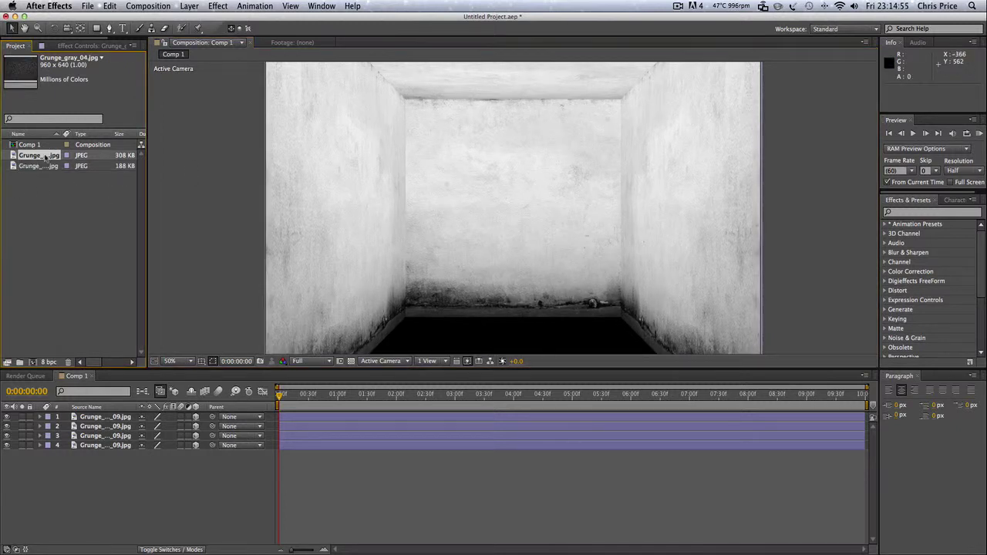
drag(49, 157, 104, 531)
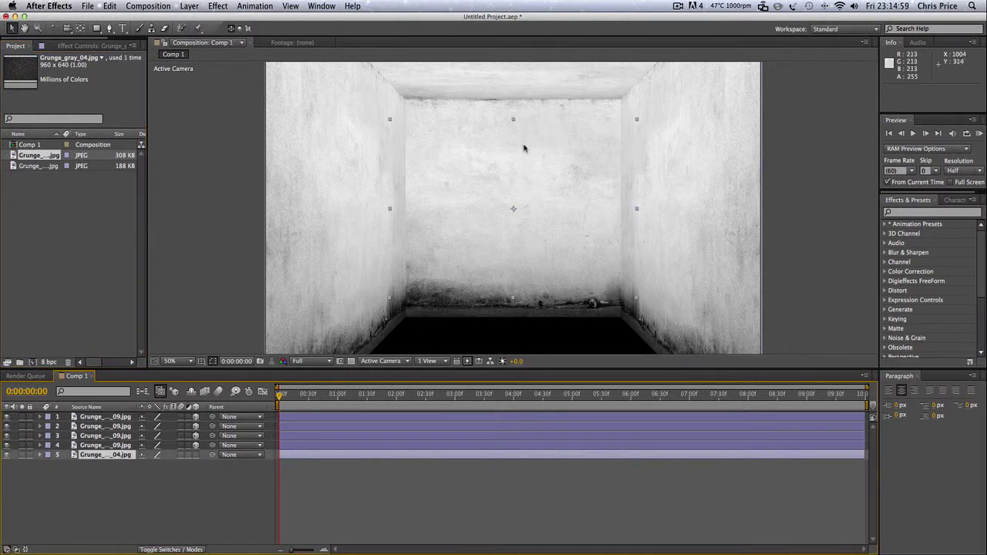
click(195, 455)
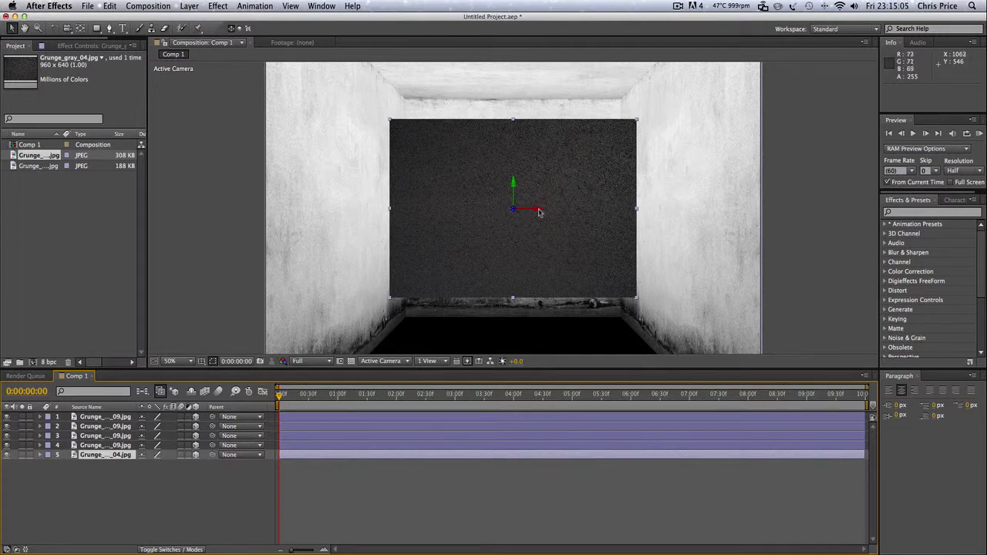
key(w)
drag(538, 210, 509, 297)
key(v)
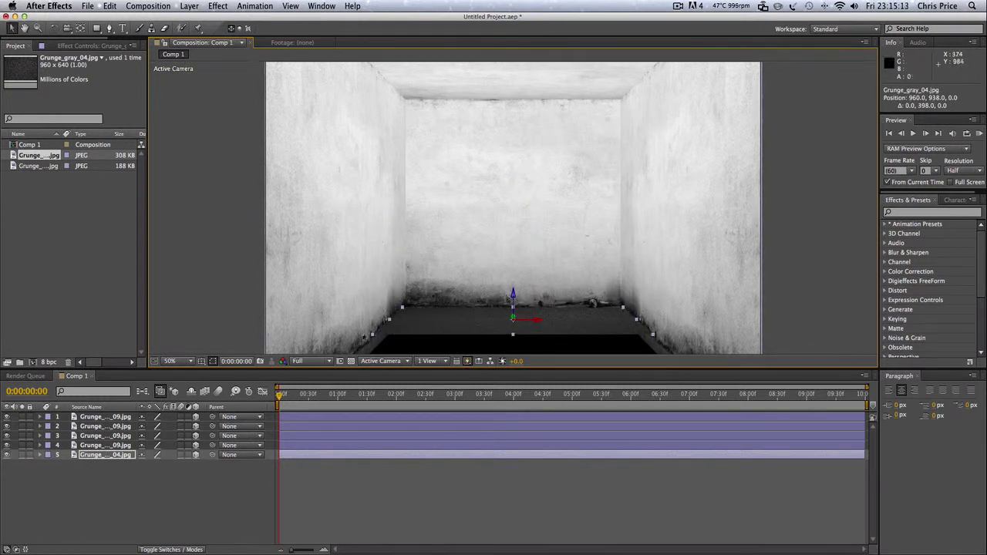
Widen the floor layer and push it back until its far edge meets the walls
drag(372, 334, 344, 367)
drag(425, 350, 432, 340)
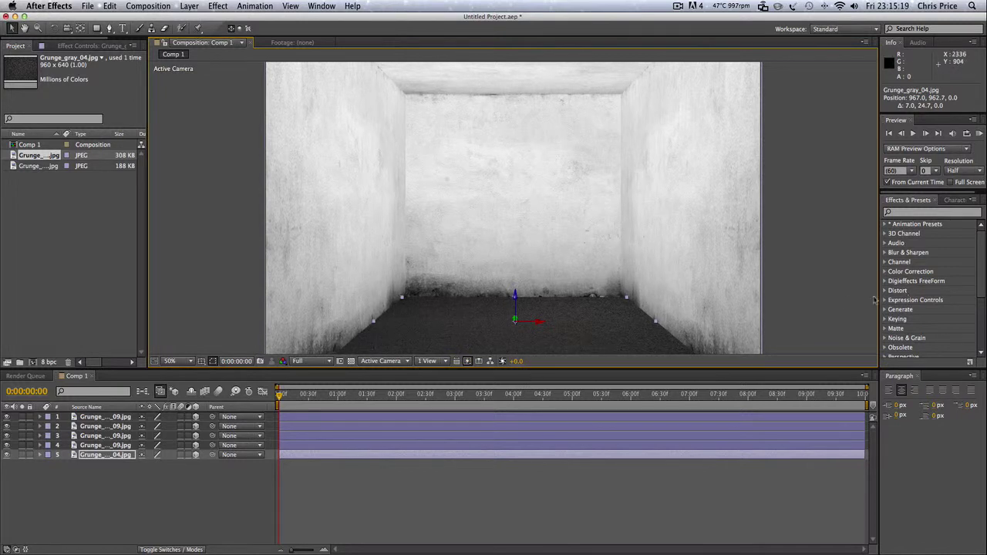
click(808, 308)
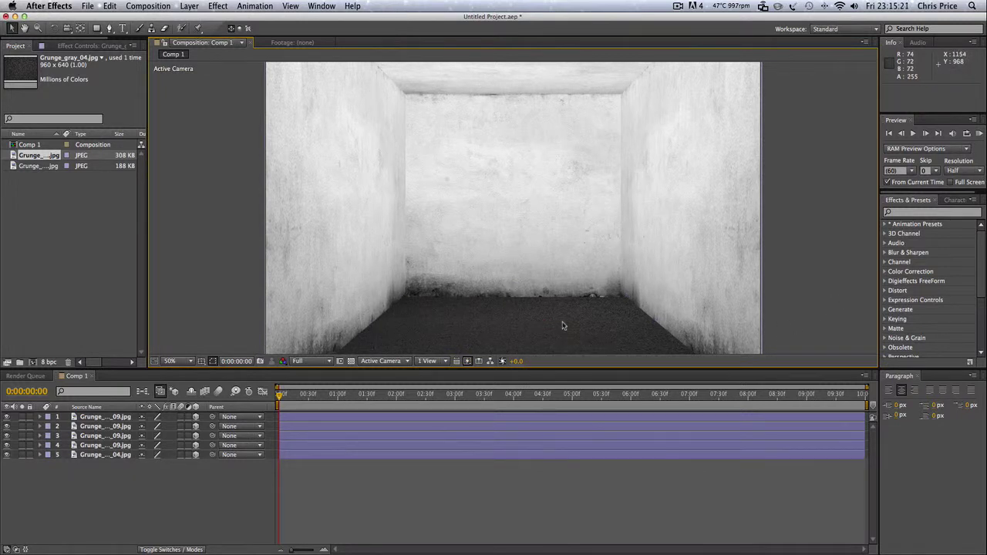
drag(563, 325, 692, 324)
click(759, 281)
click(630, 313)
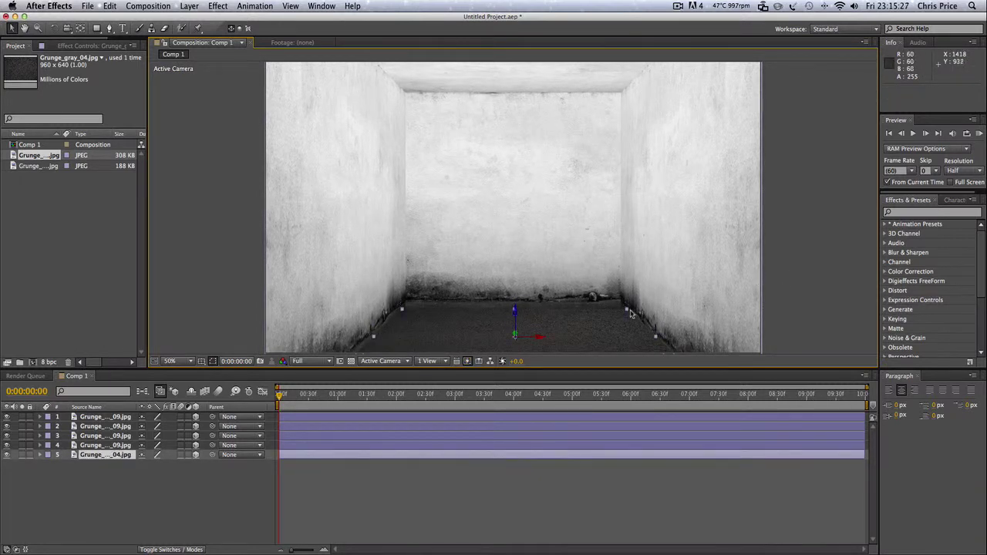
mouse_move(628, 313)
mouse_down()
mouse_move(610, 322)
mouse_move(621, 318)
mouse_up()
click(805, 267)
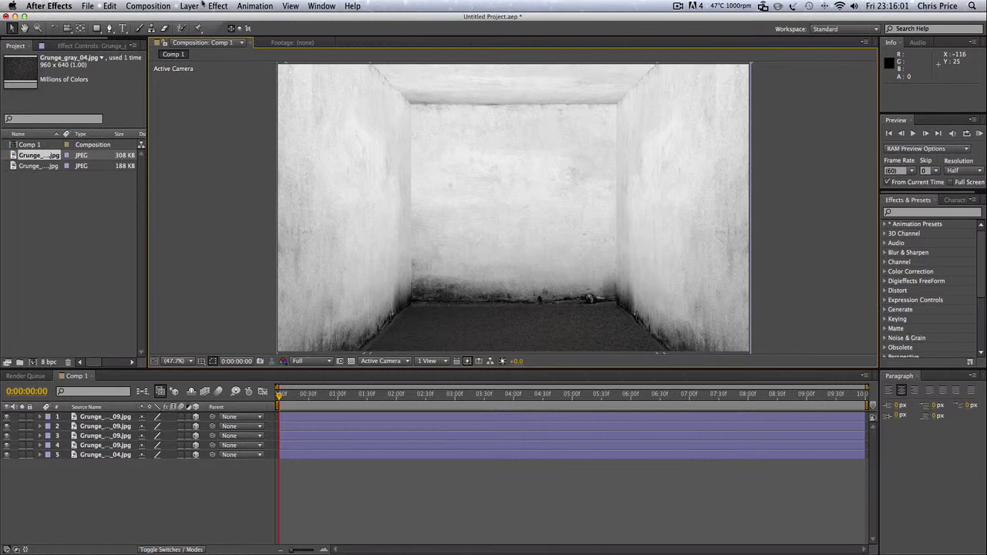
Add a point light coloured orange C87C19 at 150% intensity with Casts Shadows unchecked
click(189, 7)
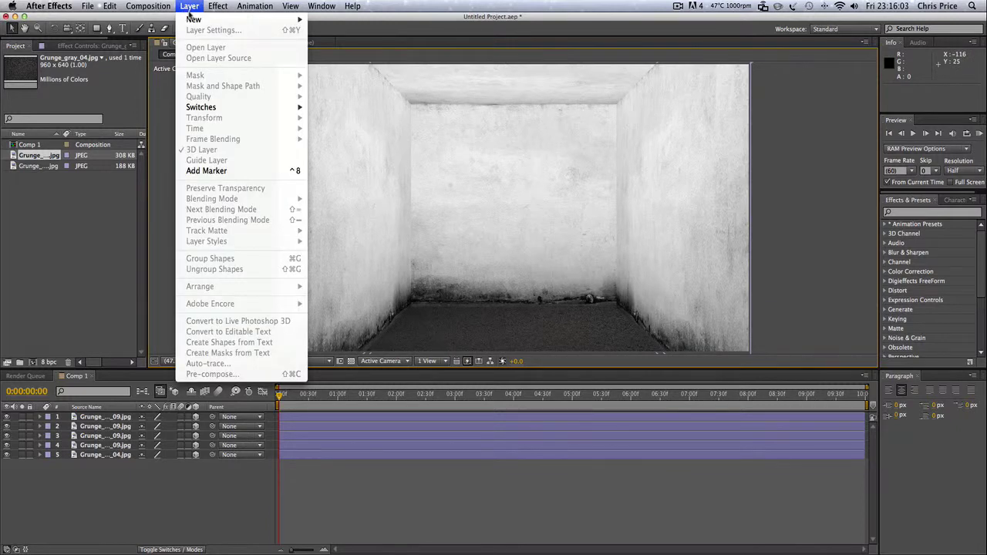
mouse_move(194, 20)
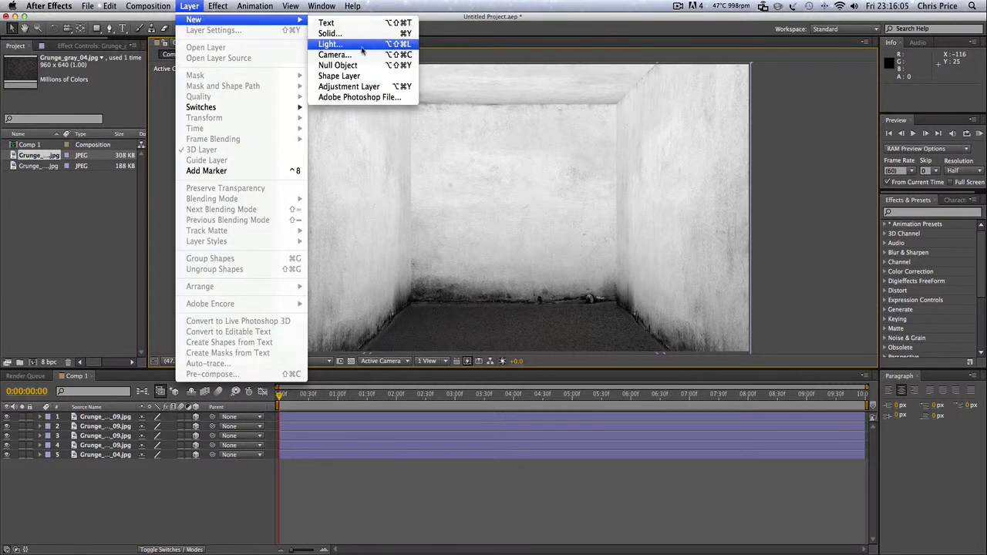
click(362, 50)
click(705, 399)
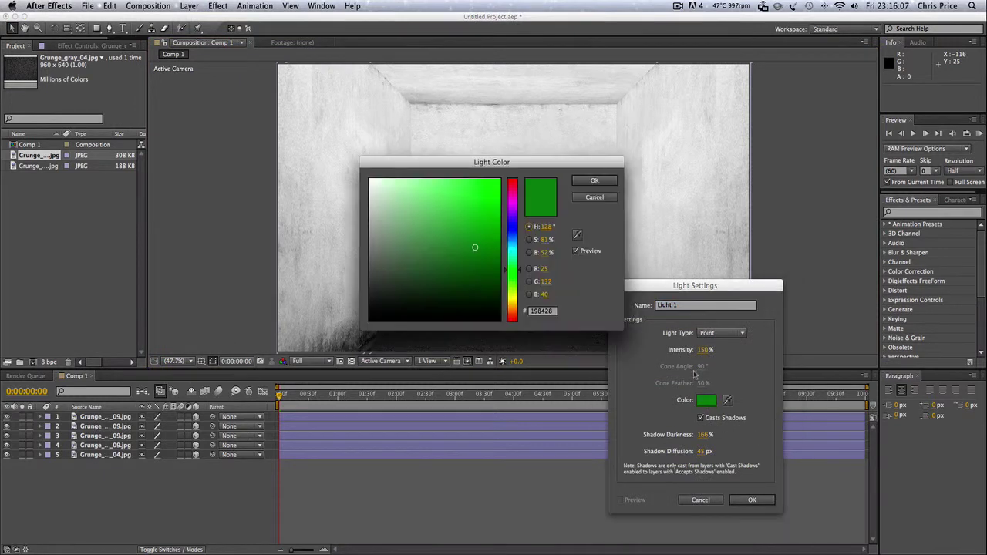
drag(512, 269, 517, 311)
click(483, 208)
click(516, 307)
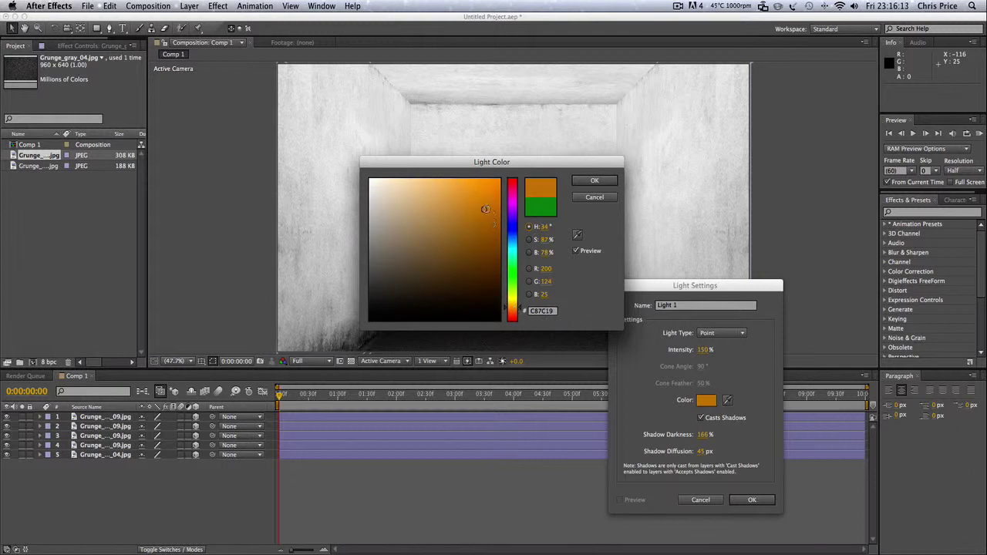
click(594, 180)
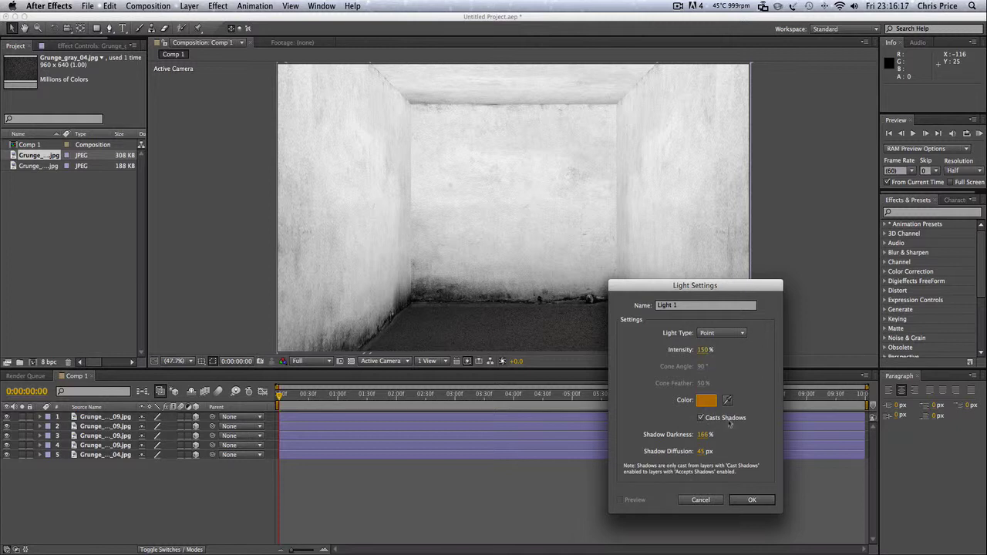
click(702, 418)
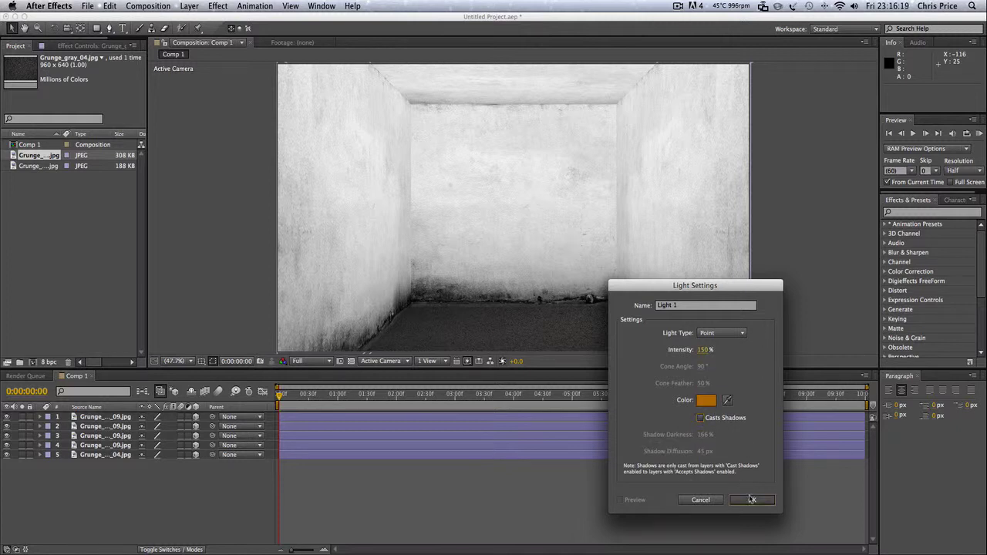
click(749, 499)
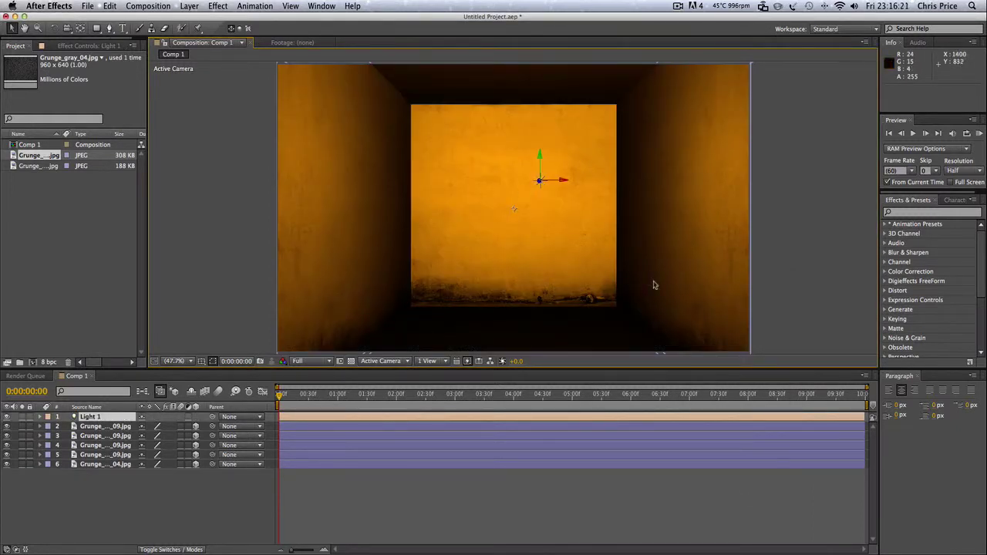